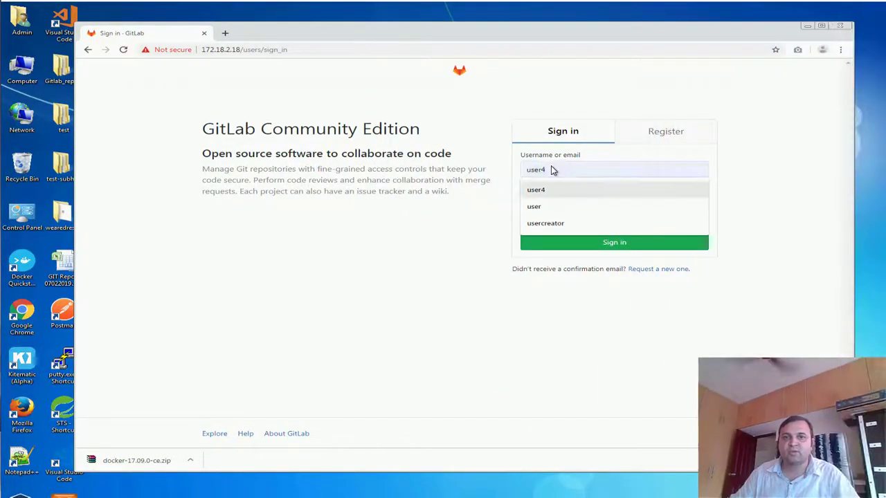
Step: Sign in to GitLab as user4 with the entered password
key(Tab)
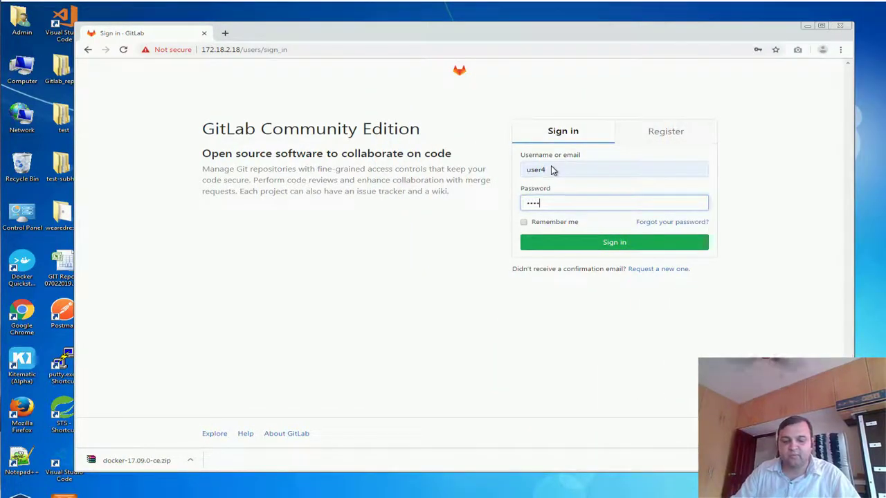
key(Return)
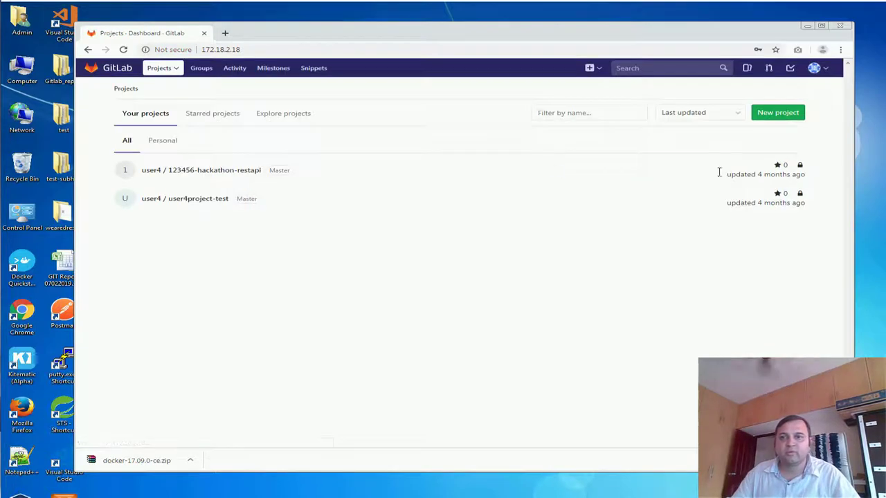
Step: Start a new blank project under the account namespace and begin naming it
click(778, 112)
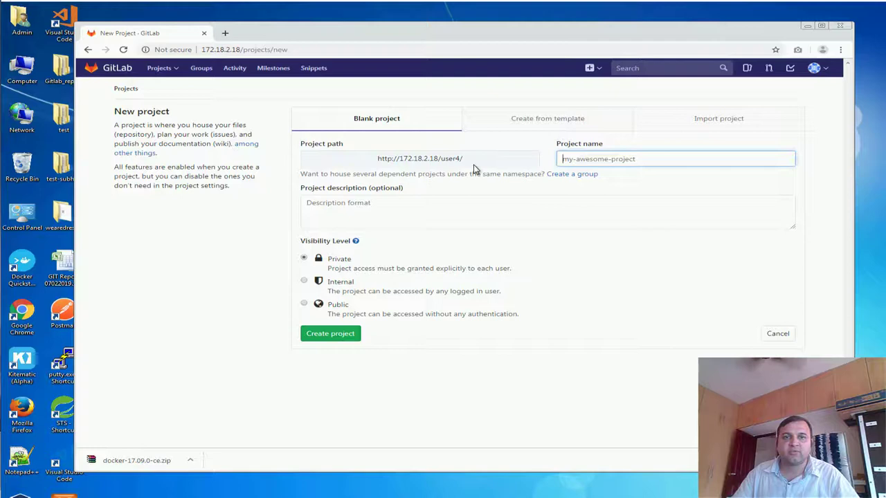
drag(463, 158, 446, 158)
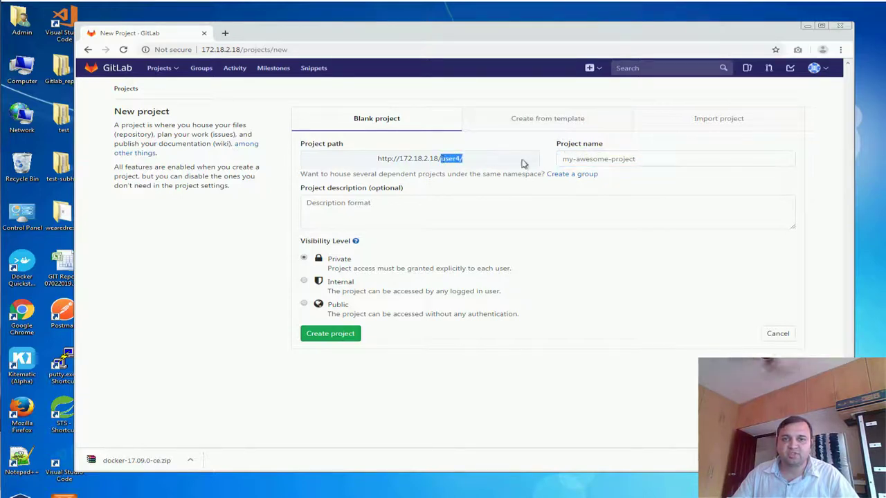
click(613, 158)
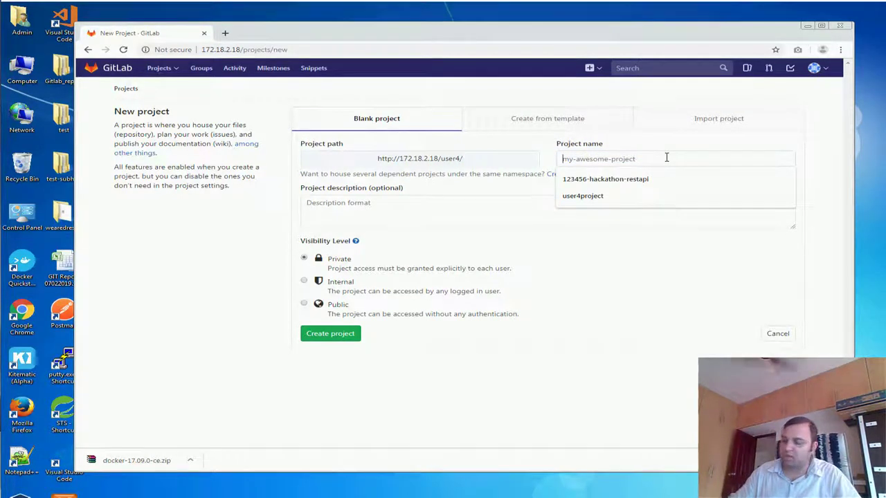
text(123456-hackathon)
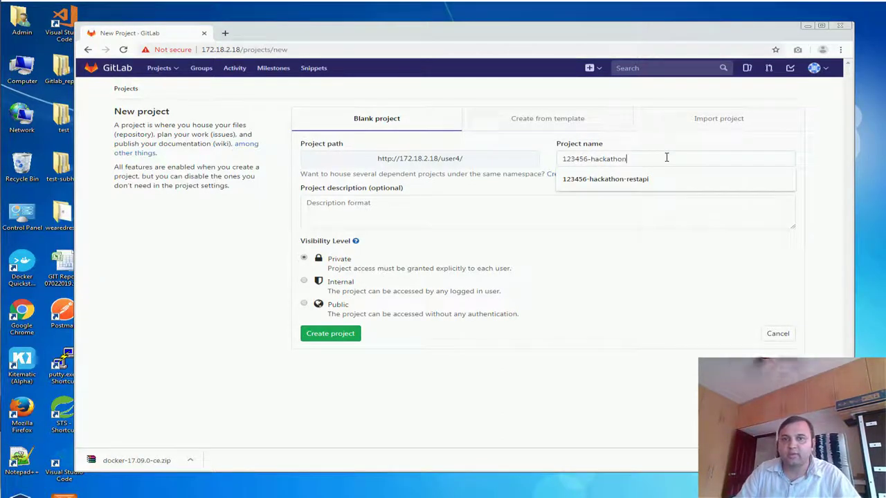
text(-eureka)
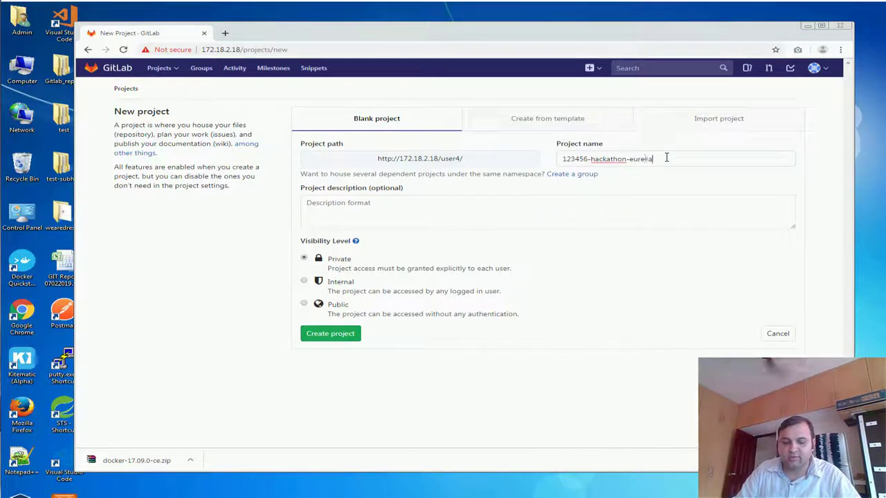
text(erver)
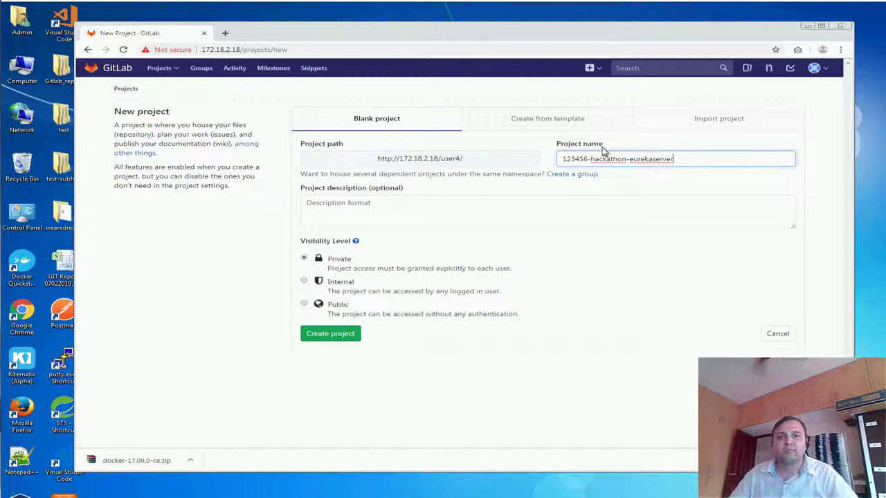
Step: Name the project 123456-hackathon-eurekaserver, reviewing the ID, hackathon and eurekaserver parts, and choose Public visibility
drag(591, 159, 552, 159)
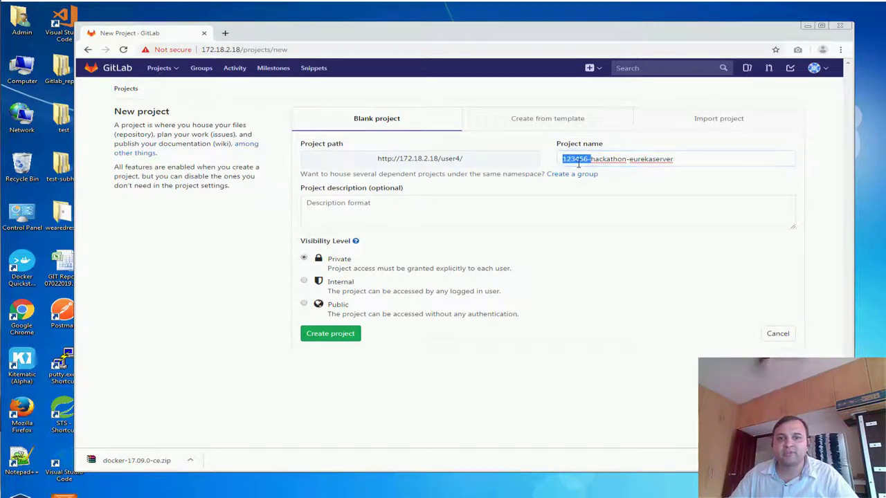
click(583, 161)
drag(587, 158, 546, 161)
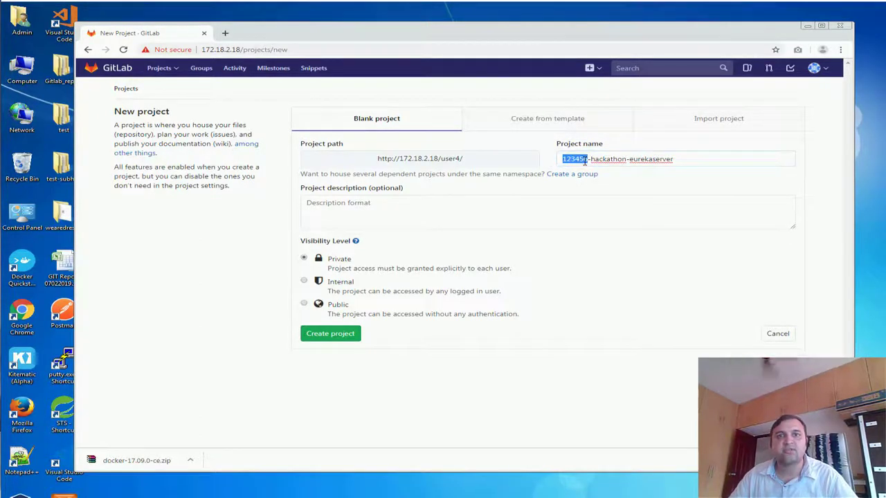
double_click(610, 159)
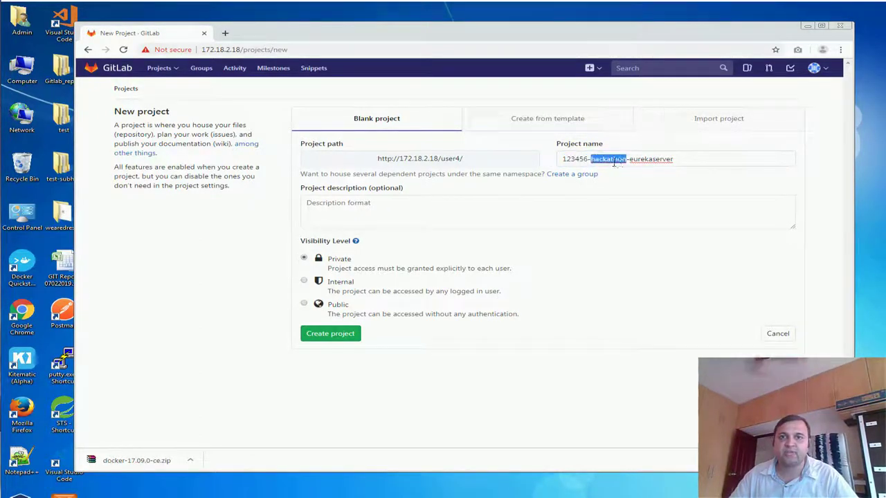
double_click(658, 160)
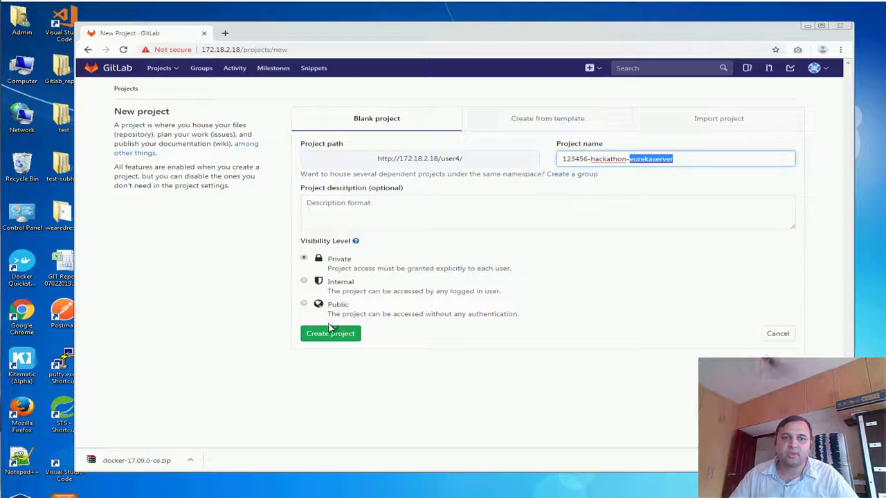
click(303, 306)
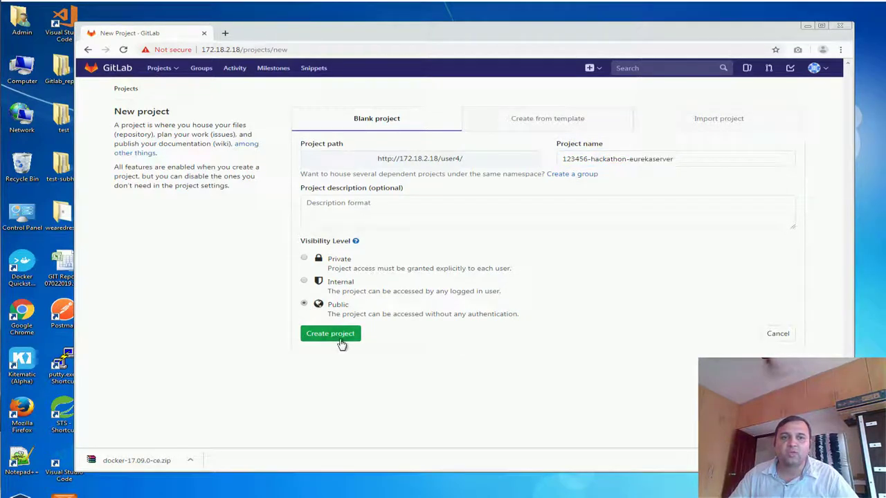
Step: Create the eurekaserver project and return to the Your projects list
click(331, 334)
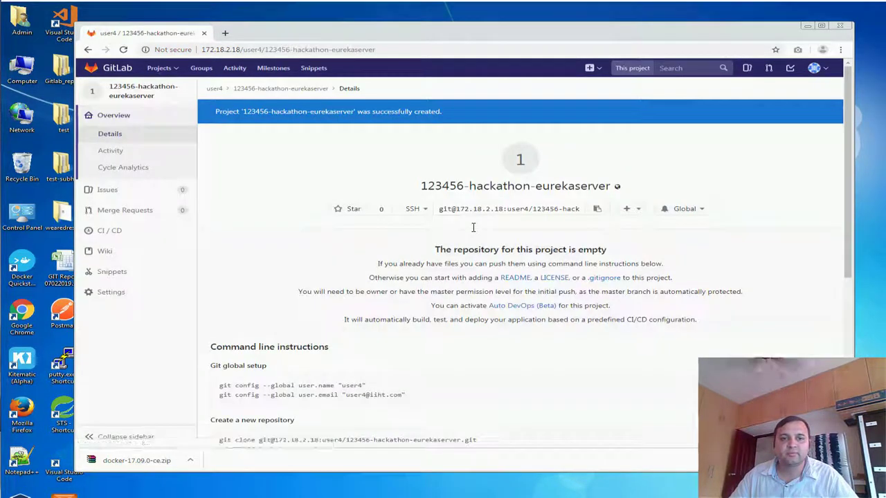
click(817, 69)
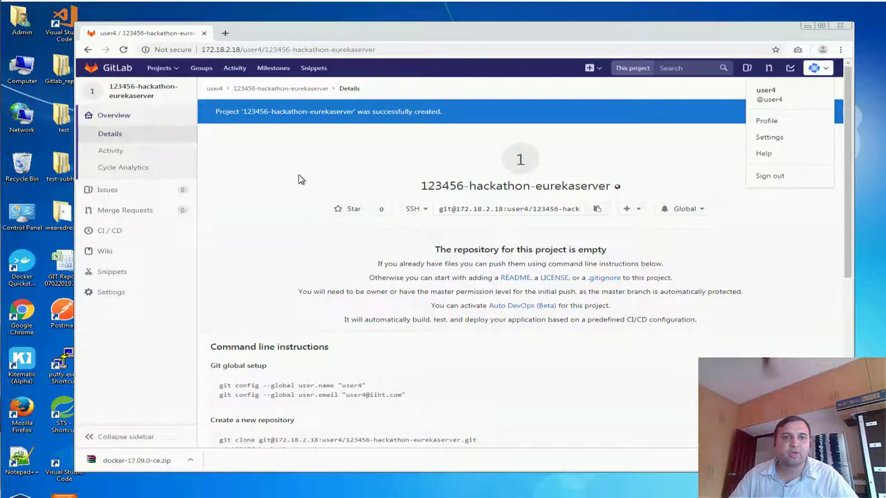
click(302, 239)
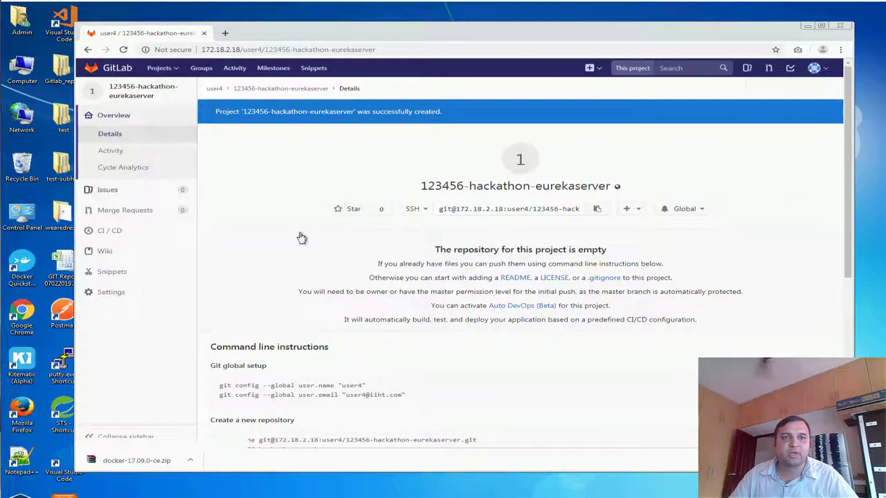
click(162, 68)
click(174, 92)
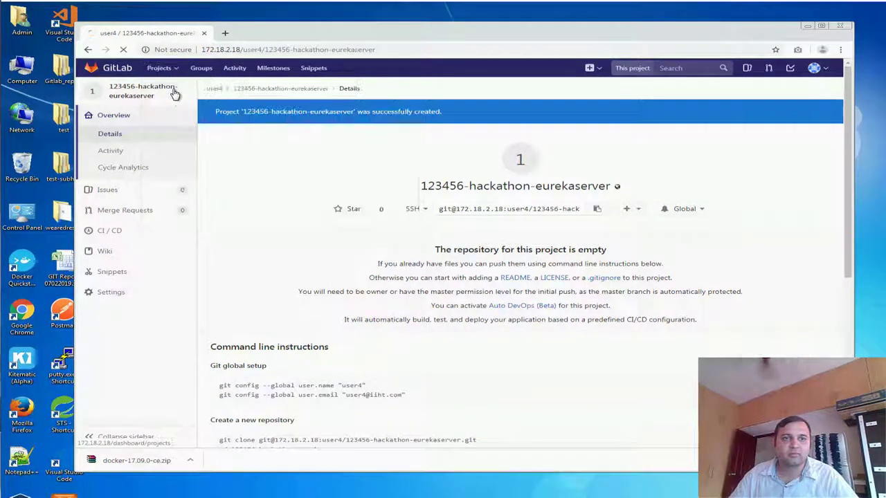
Step: Start another new project and name it 123456-hackathon-gateway, correcting a typo
click(778, 112)
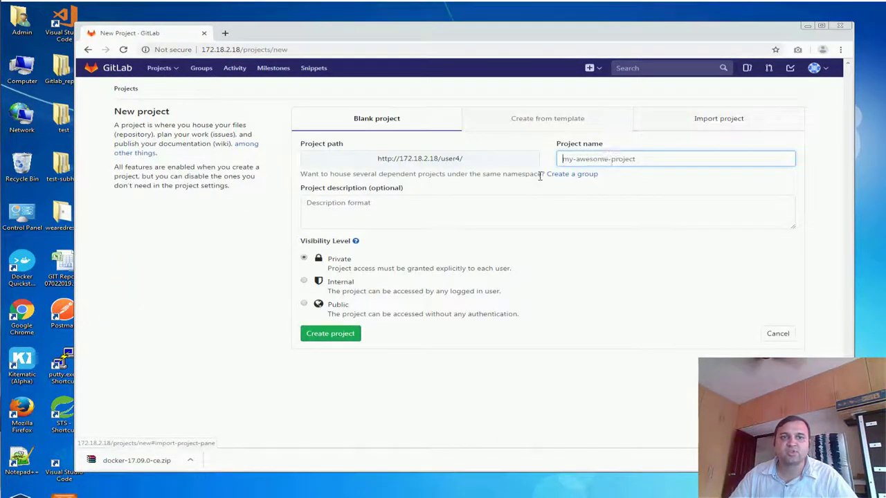
click(623, 160)
text(123456-hac)
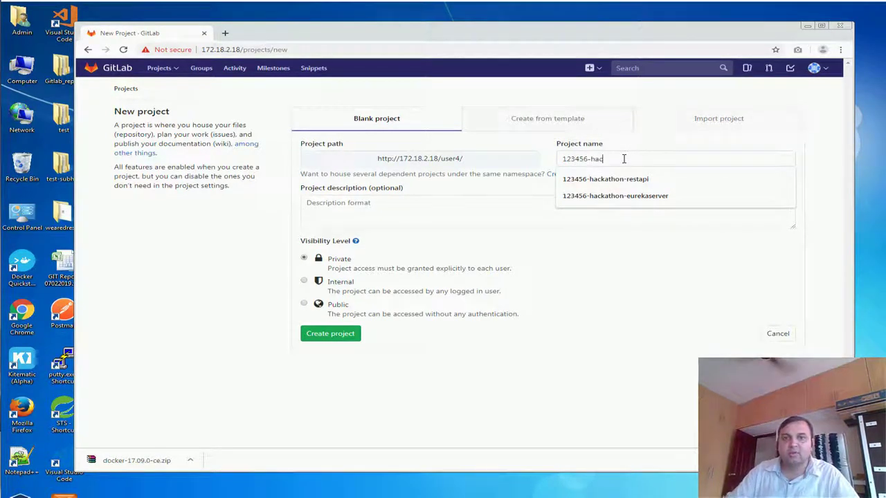
key(BackSpace)
key(BackSpace)
key(BackSpace)
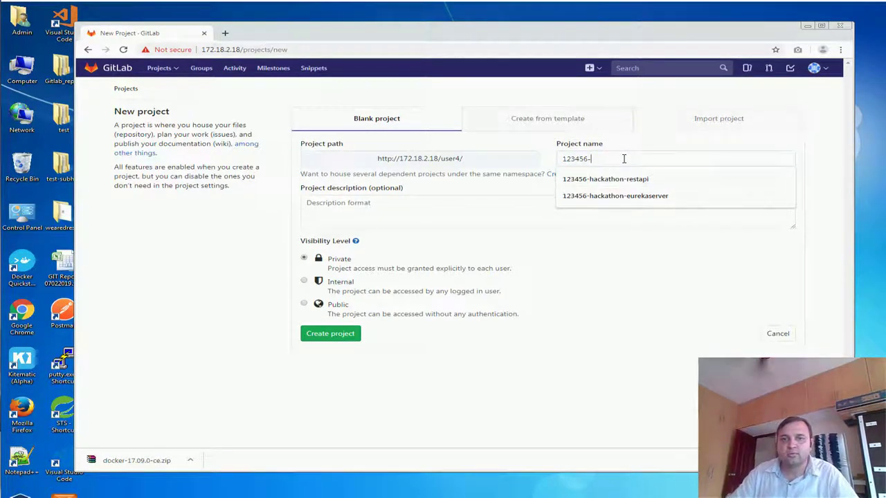
text(ha)
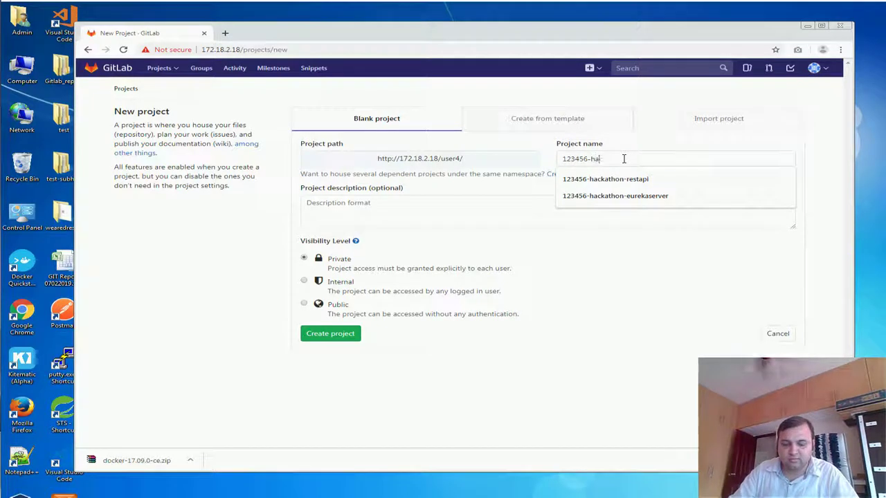
text(kathon)
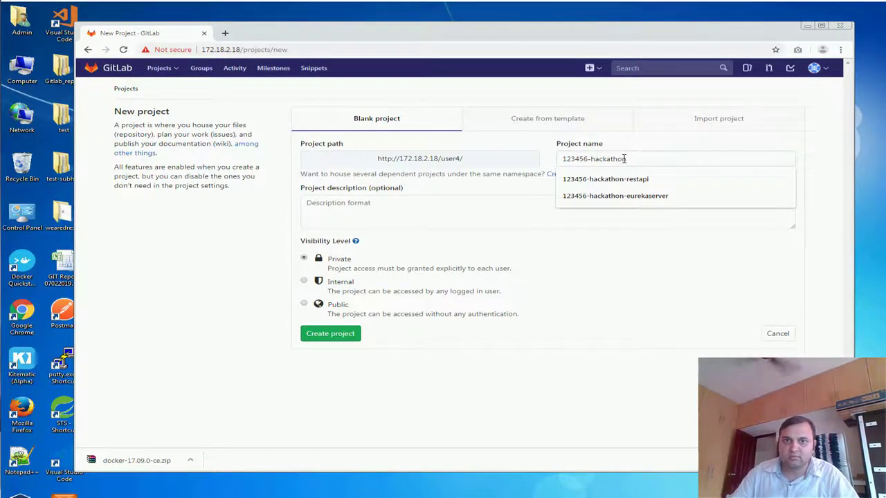
click(625, 158)
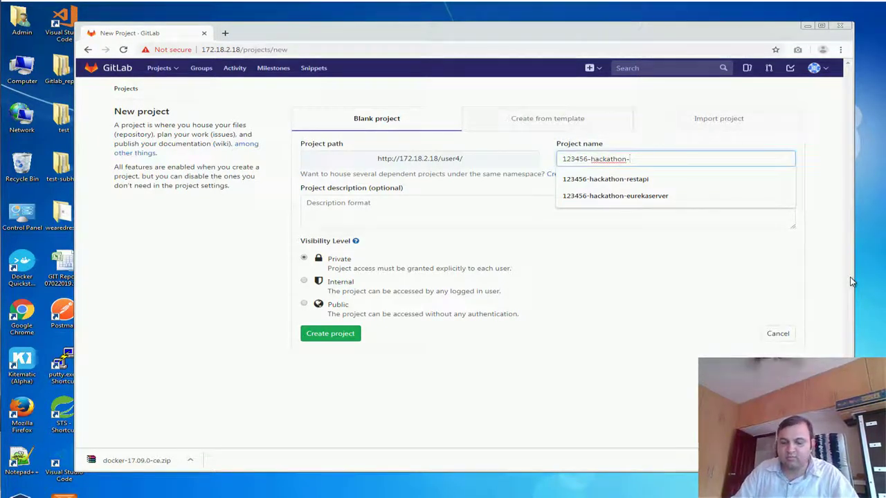
text(gat)
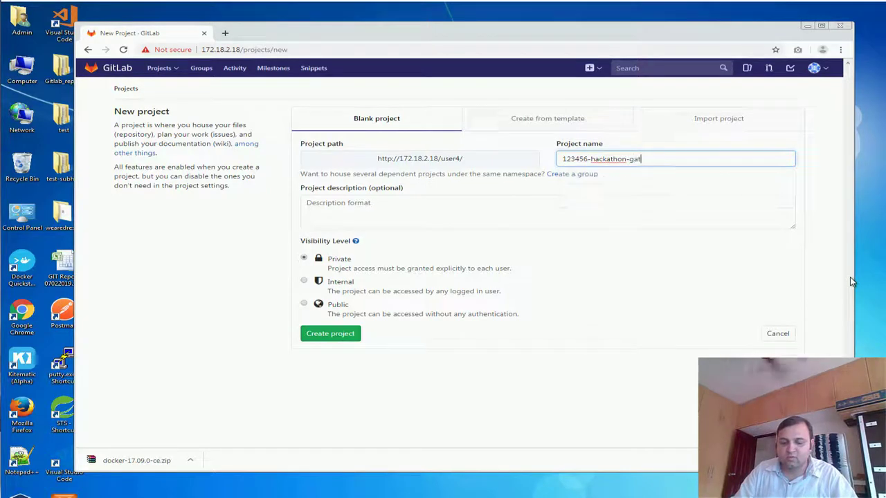
text(eway)
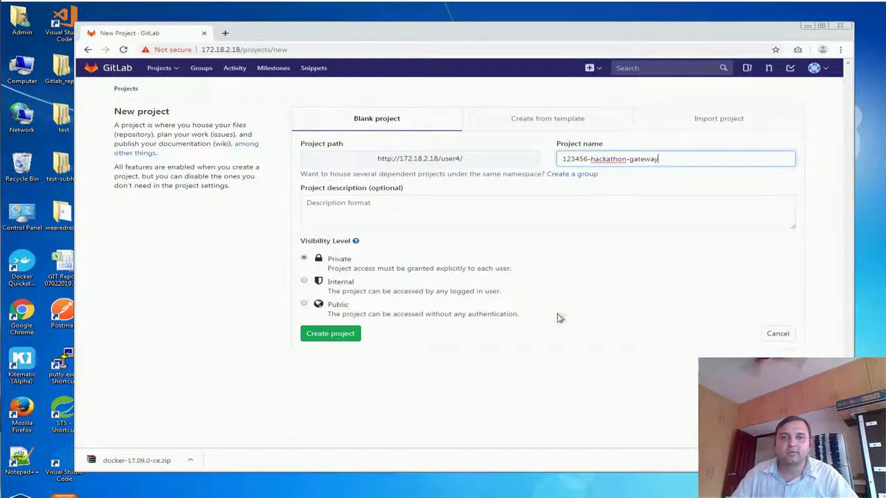
Step: Create the gateway project as Public and return to the Your projects list
click(304, 304)
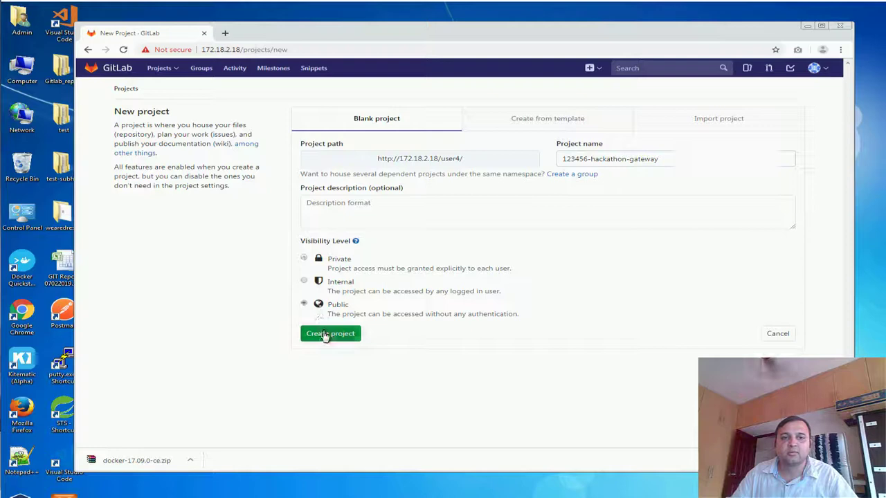
click(330, 334)
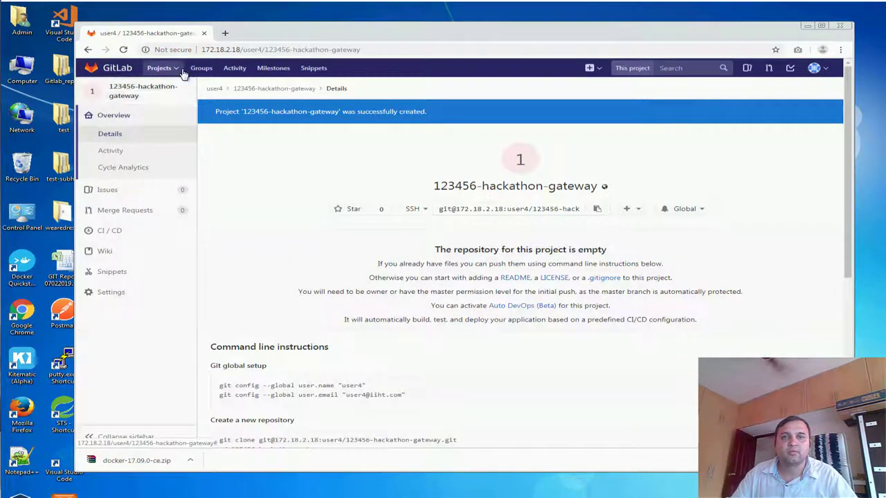
click(161, 68)
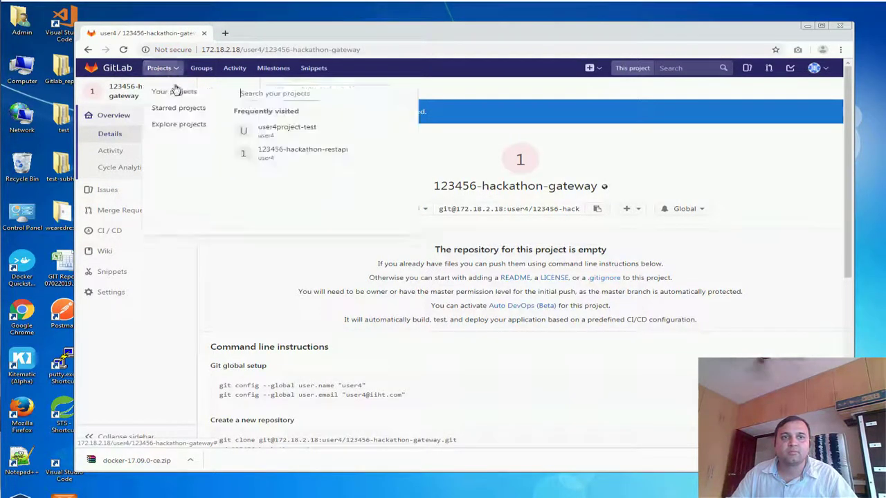
click(174, 92)
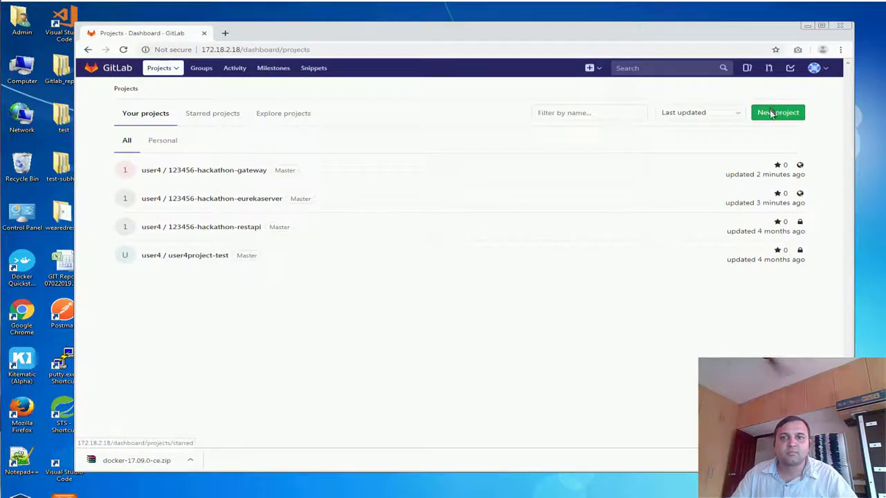
Step: Name the third project 123456-hackathon-microservice1, reviewing the prefix parts, and choose Public visibility
click(608, 159)
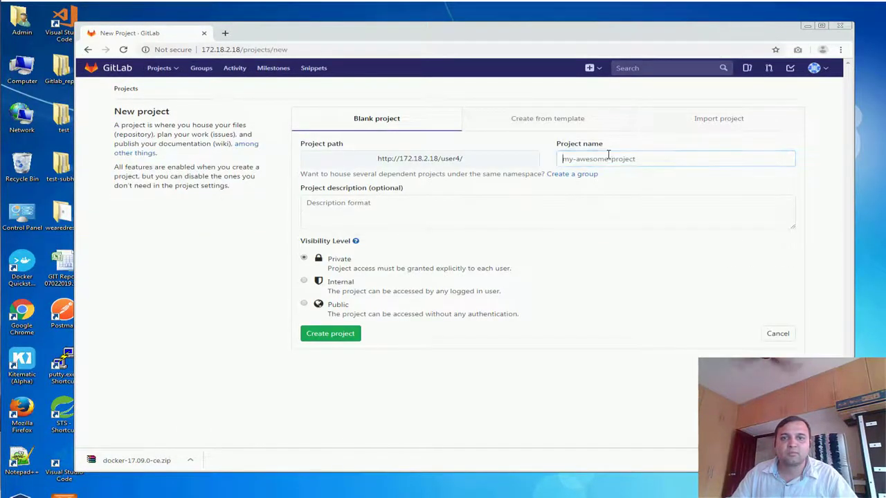
text(123456)
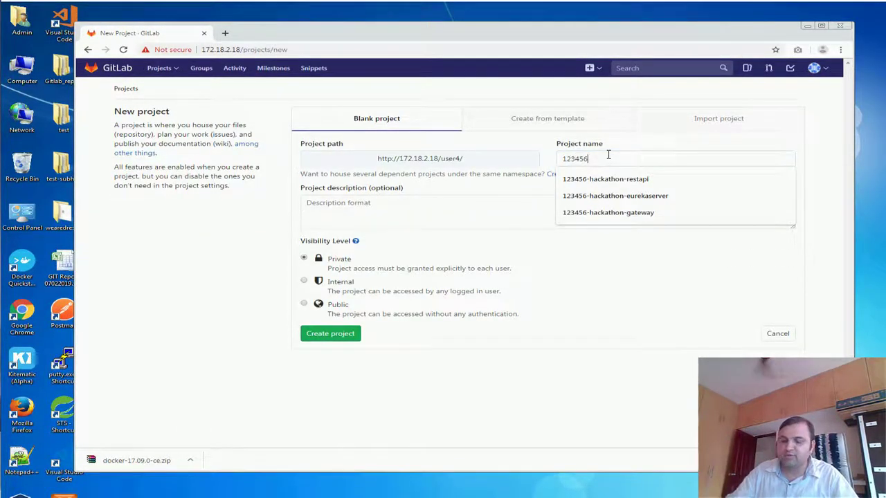
text(-hackat)
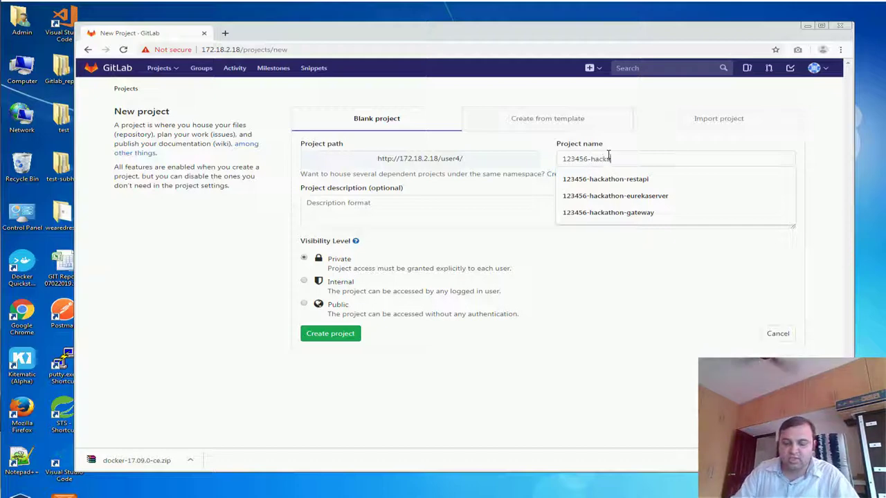
text(hon)
key(shift+Home)
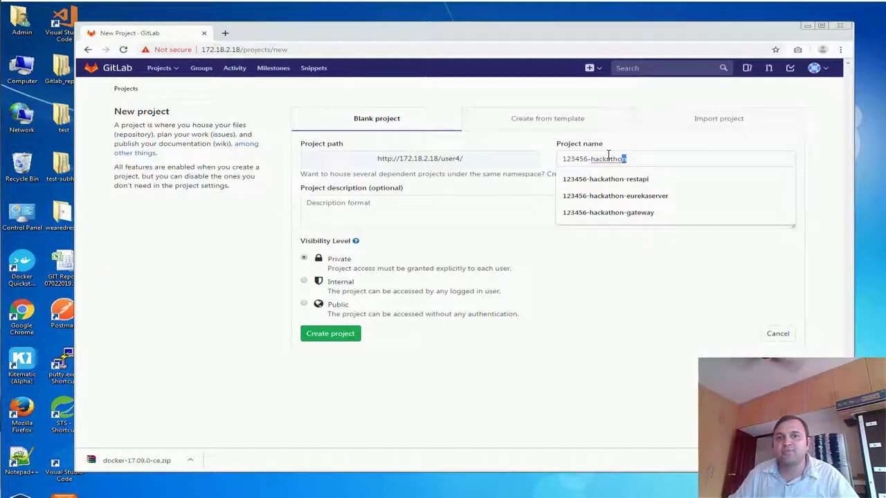
key(Home)
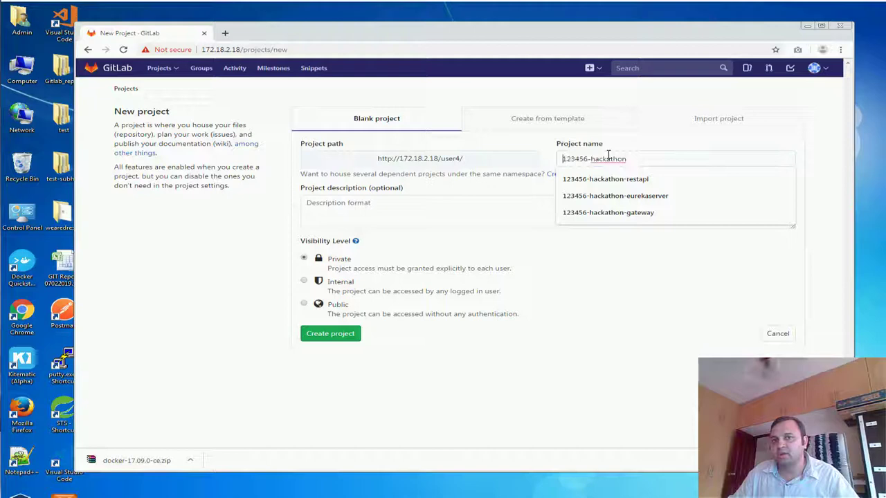
key(Right)
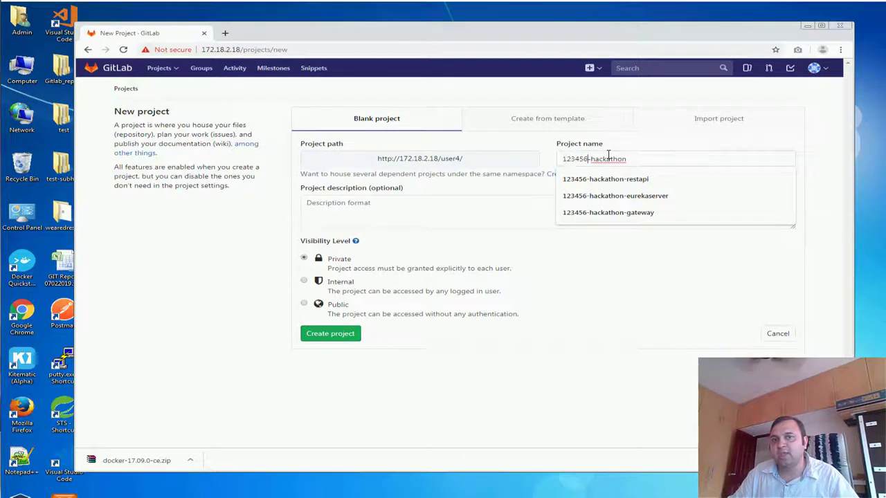
key(shift+End)
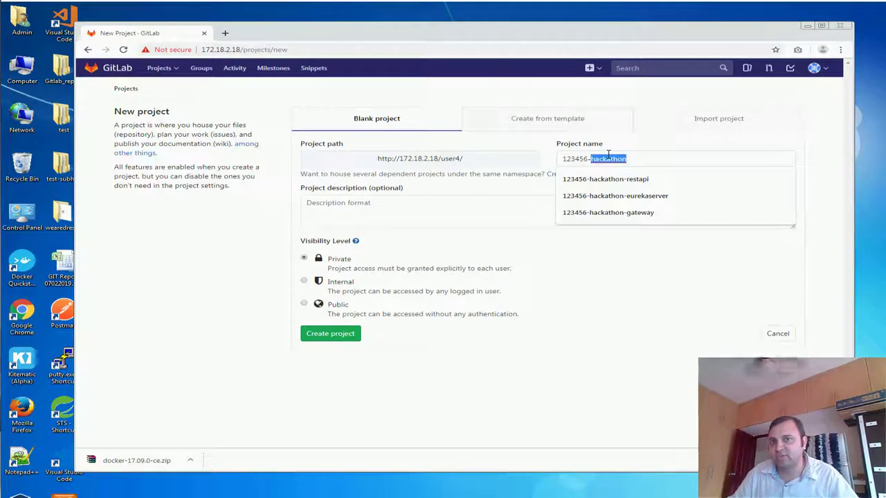
key(End)
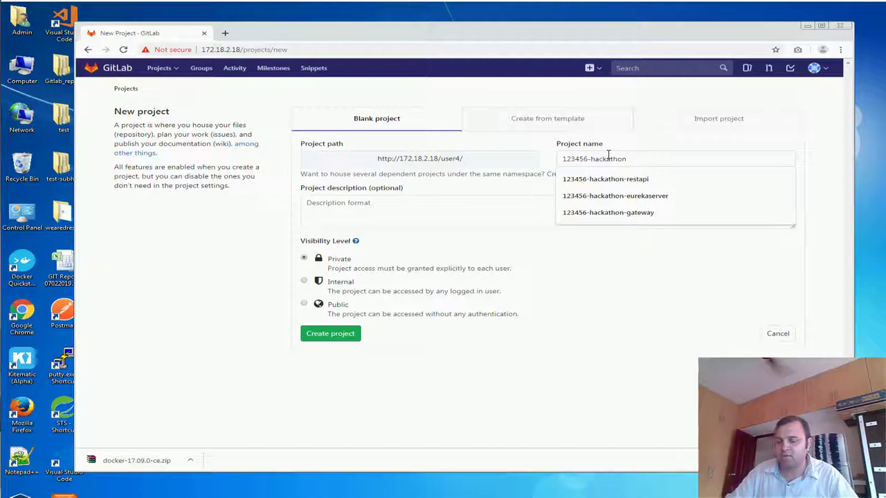
text(-)
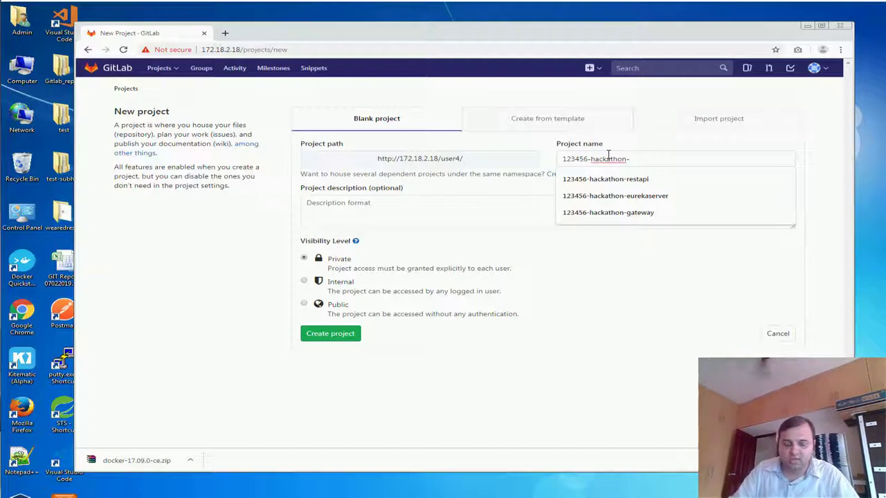
text(microserv)
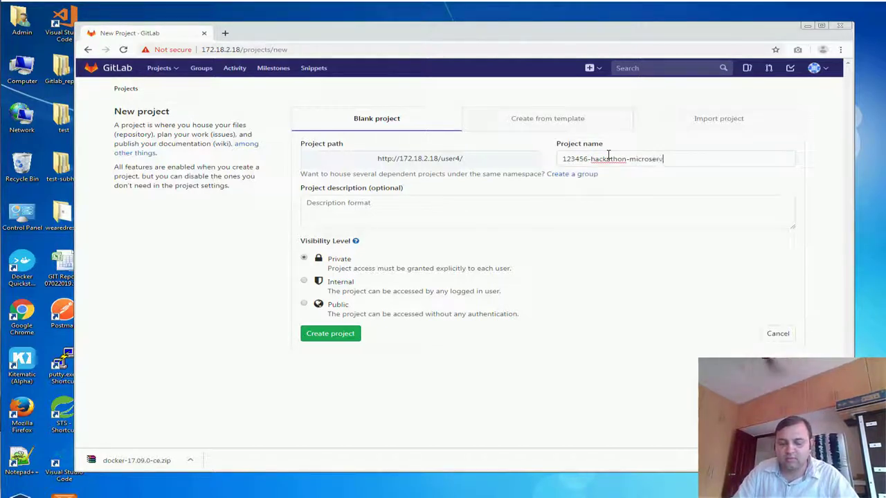
text(ice1)
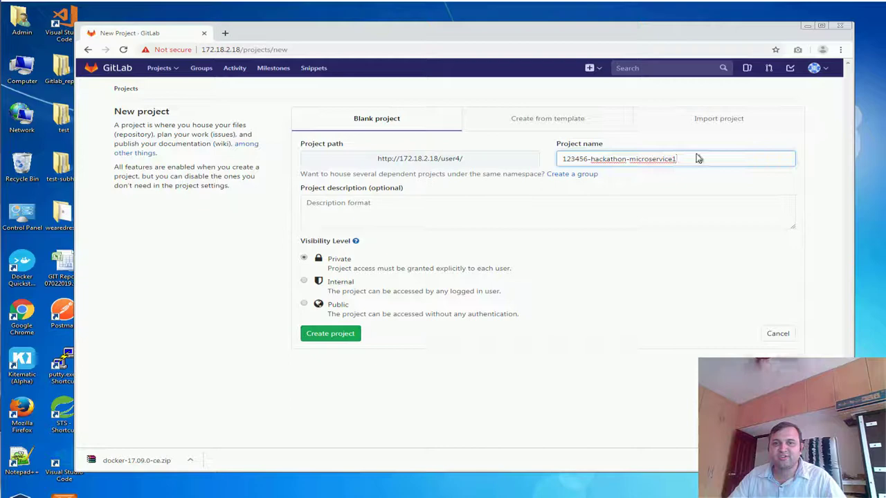
click(304, 304)
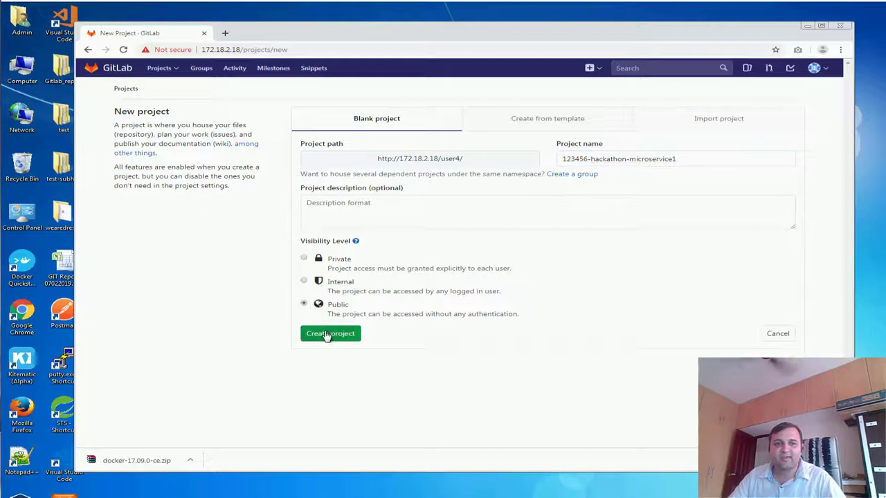
Step: Create the microservice1 project and reopen its empty repository page
click(330, 333)
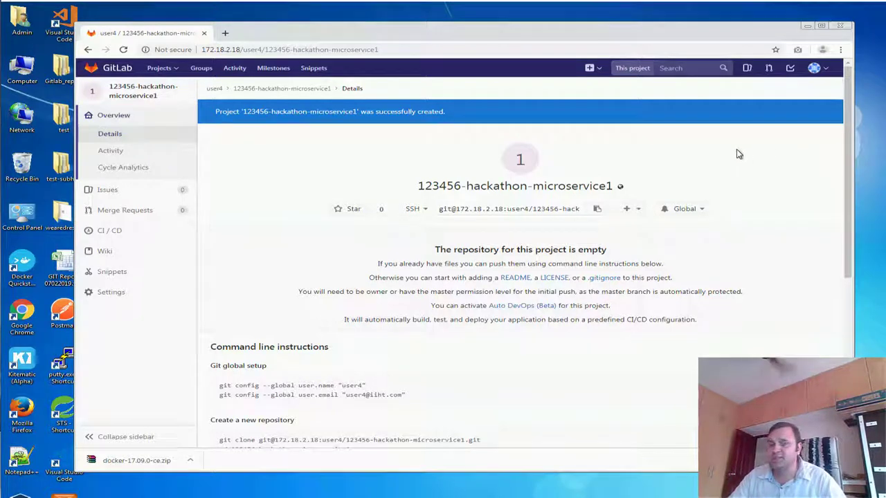
click(162, 93)
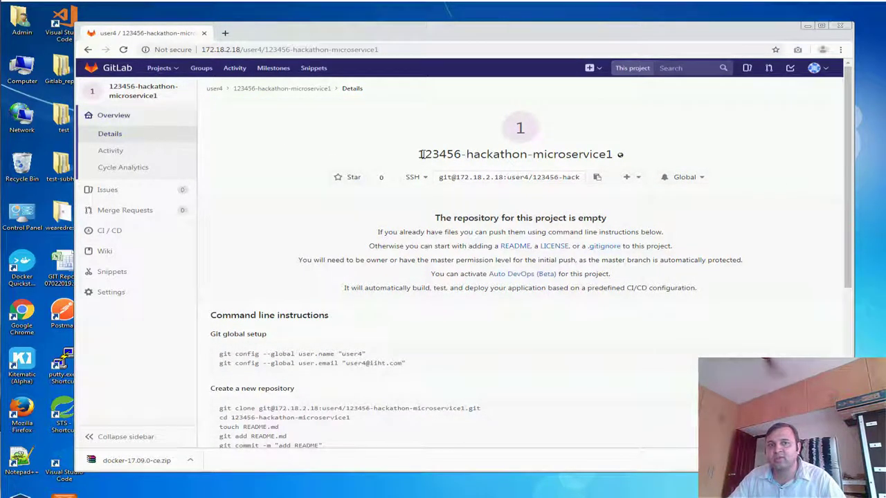
Step: Highlight the 123456 and 123456-hackathon parts of the project title to explain the naming pattern
drag(419, 155, 609, 149)
click(537, 154)
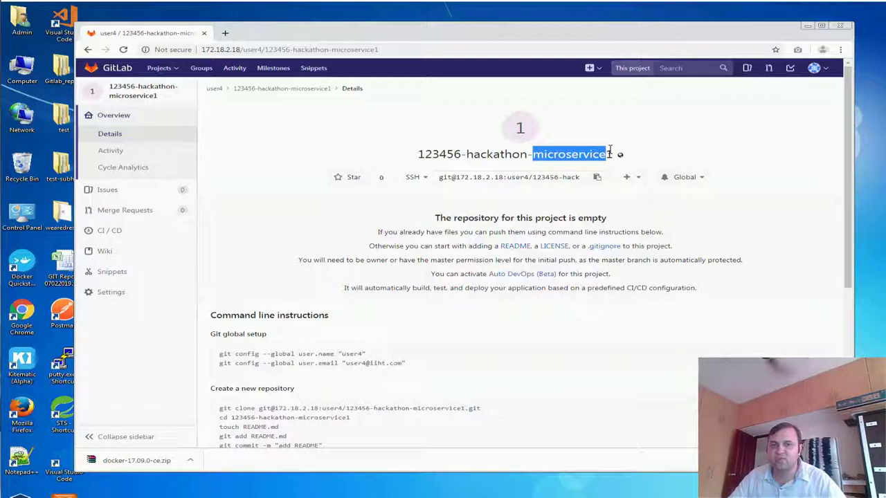
click(500, 155)
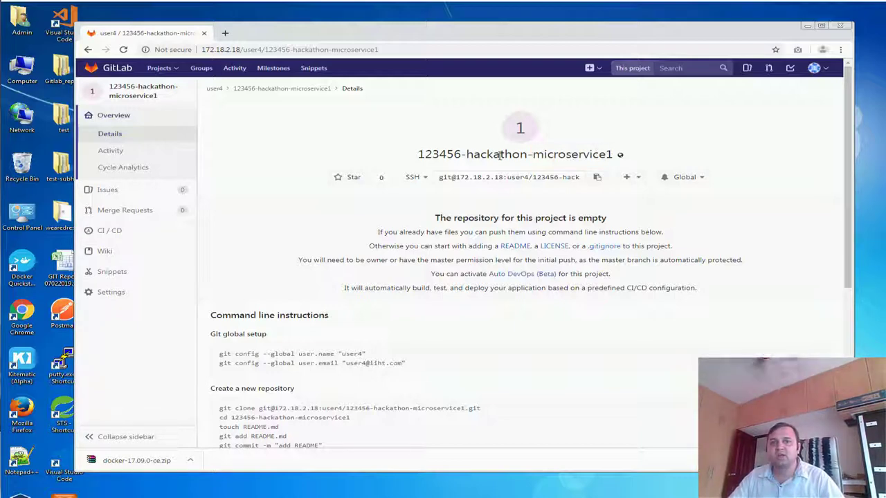
drag(418, 153, 524, 154)
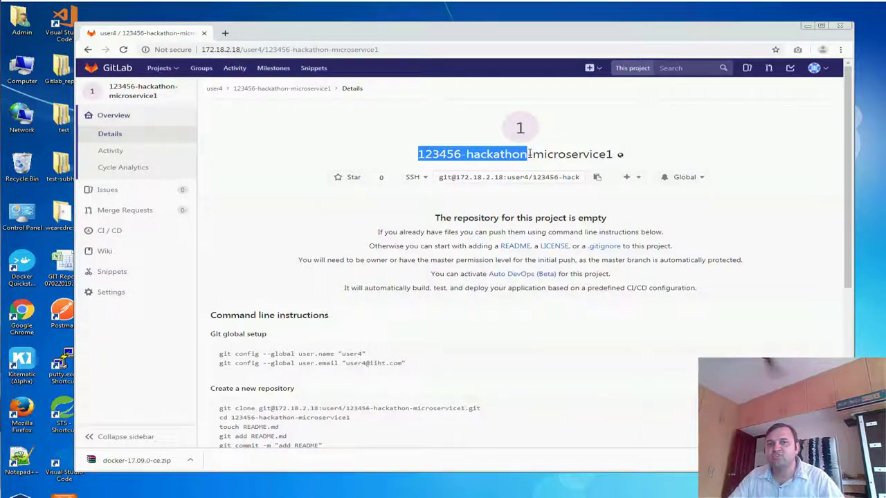